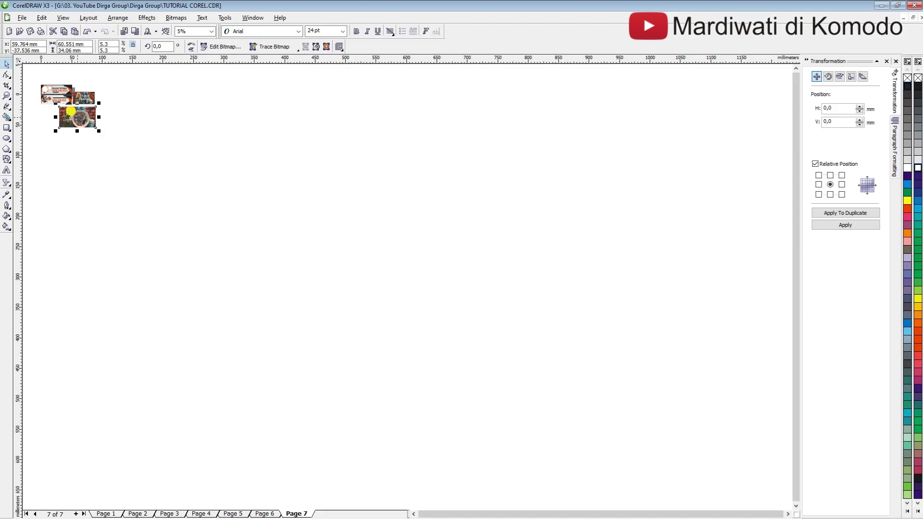
- Move the mug photo into the empty area to the right of the upper banner
{"action": "key", "text": "F4"}
{"action": "left_click", "coordinate": [614, 193]}
{"action": "left_click_drag", "start_coordinate": [615, 193], "coordinate": [628, 174]}
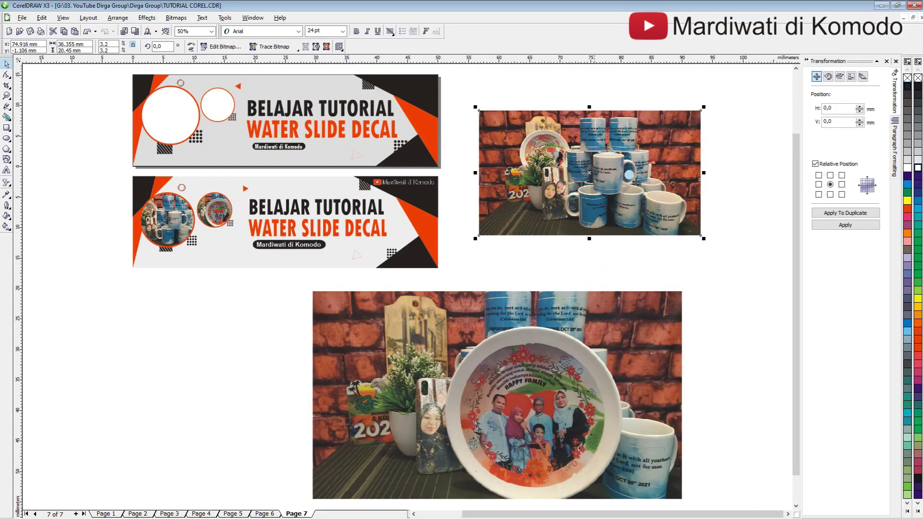
- Scale the plate photo to about 37 mm wide and place it directly below the mug photo
{"action": "left_click", "coordinate": [531, 302]}
{"action": "left_click_drag", "start_coordinate": [684, 287], "coordinate": [599, 337]}
{"action": "left_click_drag", "start_coordinate": [425, 368], "coordinate": [511, 269]}
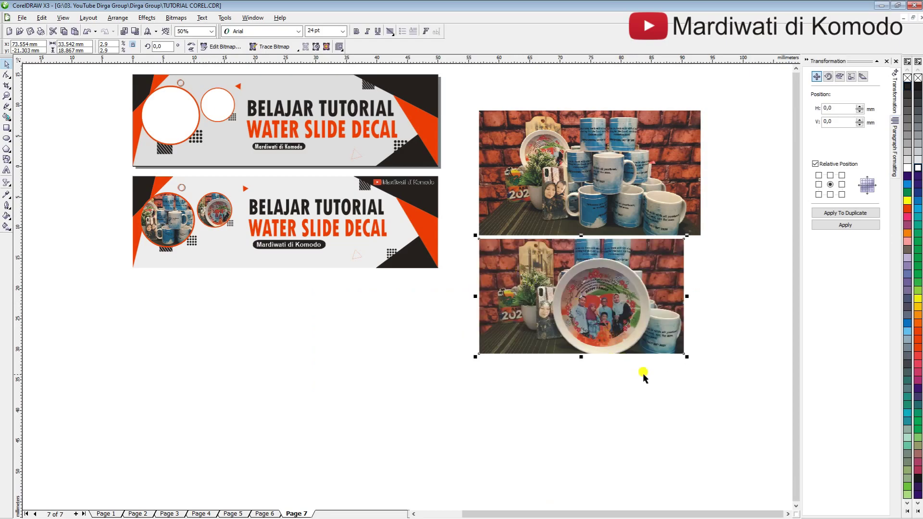
{"action": "left_click_drag", "start_coordinate": [686, 358], "coordinate": [706, 367]}
{"action": "left_click", "coordinate": [754, 204]}
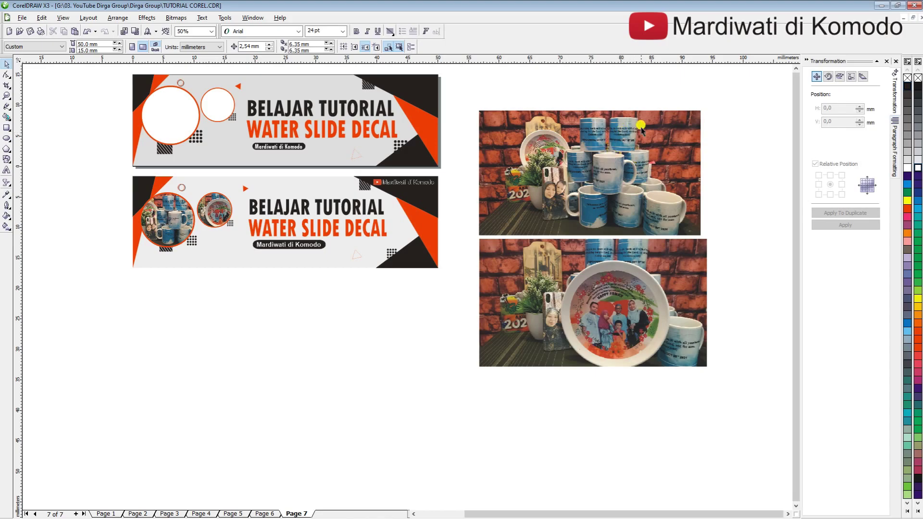
- Shift the mug photo up beside the upper banner and PowerClip it inside that banner's large white circle
{"action": "left_click", "coordinate": [163, 103]}
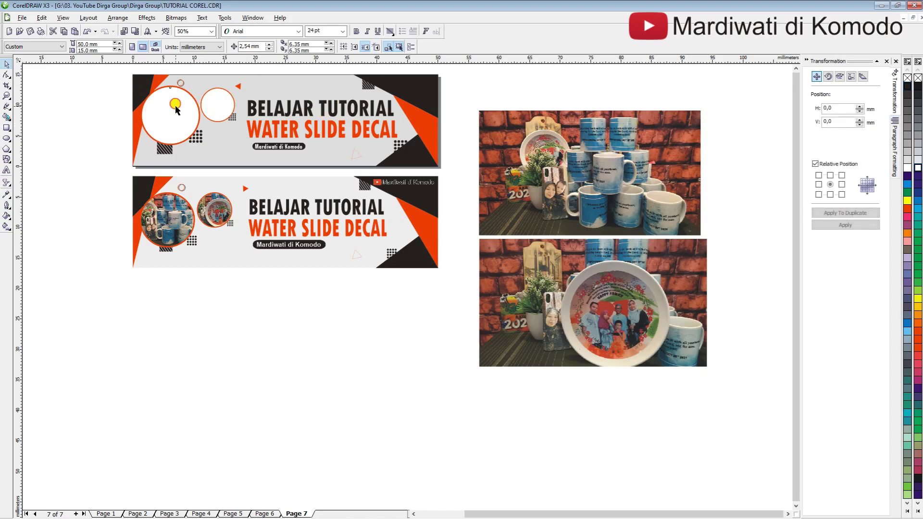
{"action": "left_click", "coordinate": [568, 75]}
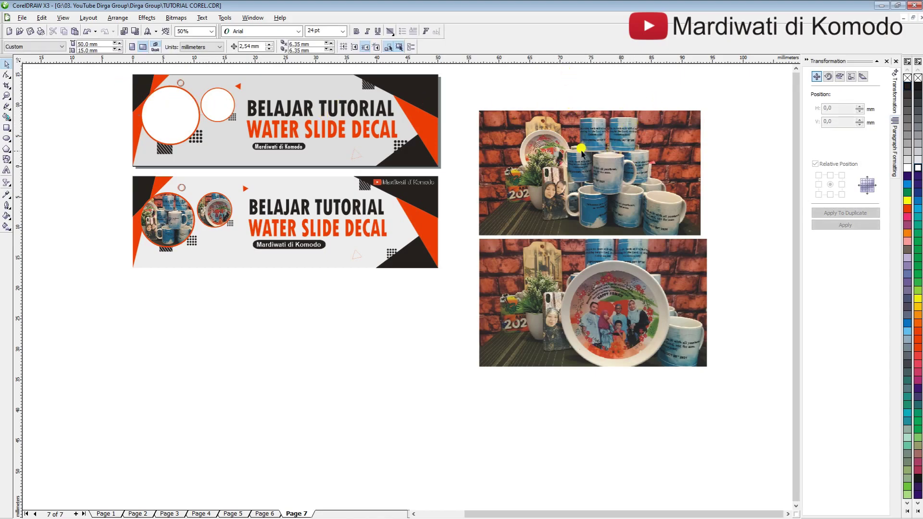
{"action": "left_click", "coordinate": [616, 134]}
{"action": "left_click_drag", "start_coordinate": [637, 190], "coordinate": [615, 156]}
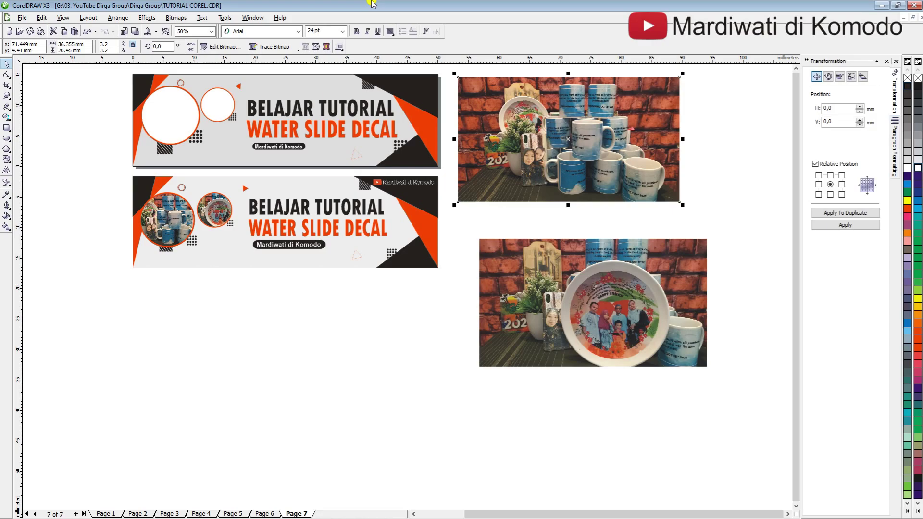
{"action": "left_click", "coordinate": [148, 18]}
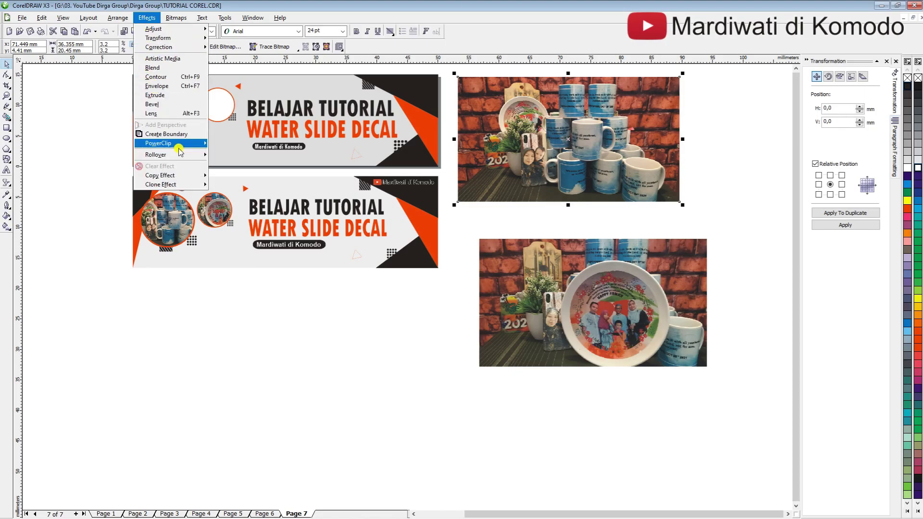
{"action": "mouse_move", "coordinate": [165, 147]}
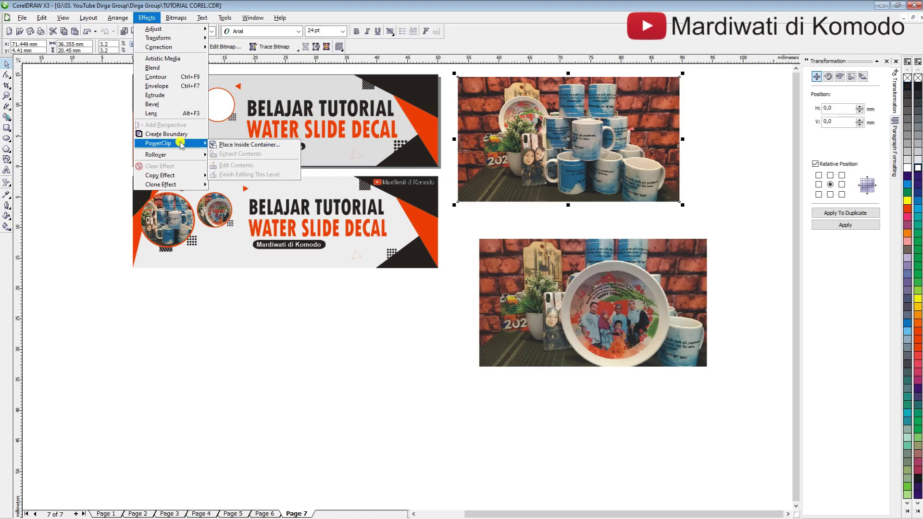
{"action": "left_click", "coordinate": [267, 145]}
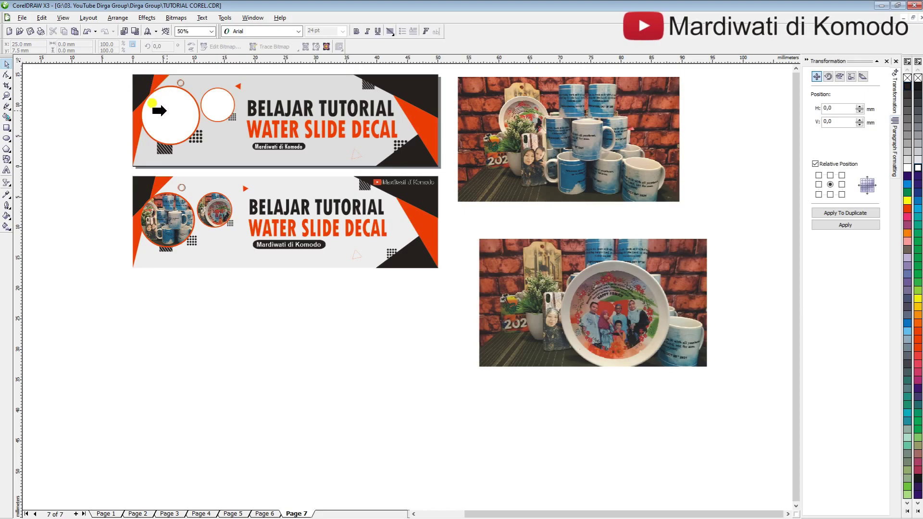
{"action": "left_click", "coordinate": [164, 113]}
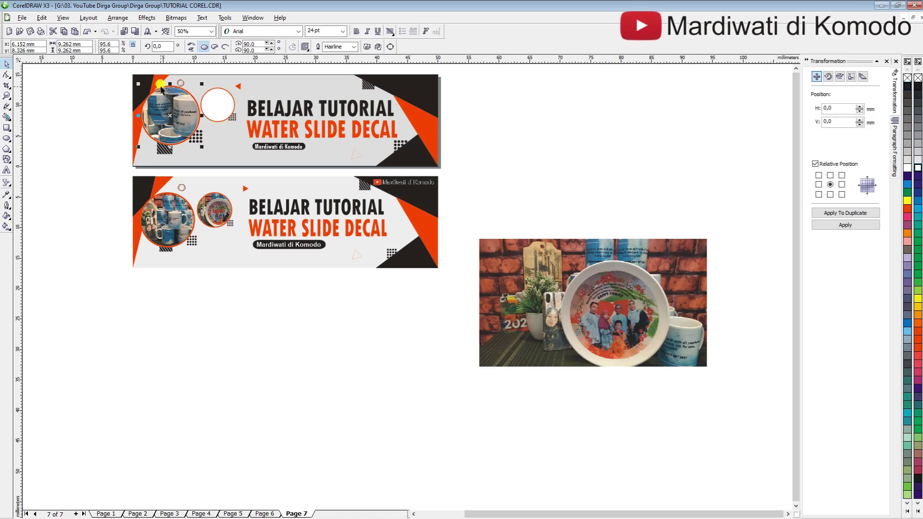
- Edit the large circle's PowerClip contents and scale the mug photo about its centre to about 17 mm wide
{"action": "key", "text": "F2"}
{"action": "left_click_drag", "start_coordinate": [96, 67], "coordinate": [280, 171]}
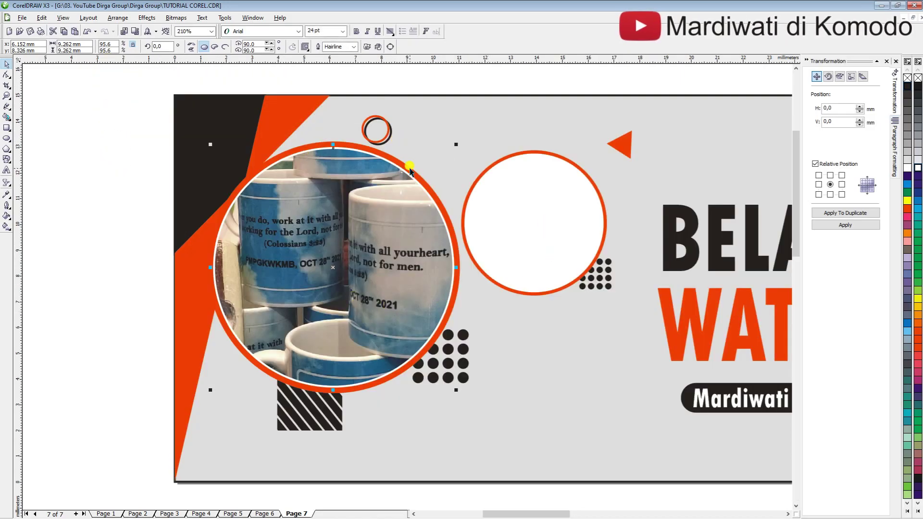
{"action": "right_click", "coordinate": [330, 202]}
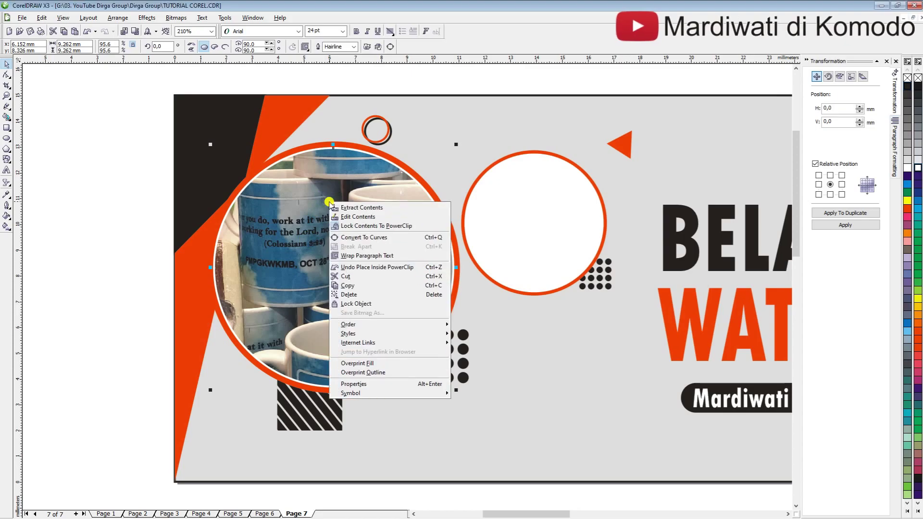
{"action": "left_click", "coordinate": [356, 219]}
{"action": "scroll", "coordinate": [356, 220], "scroll_direction": "down", "scroll_amount": 1}
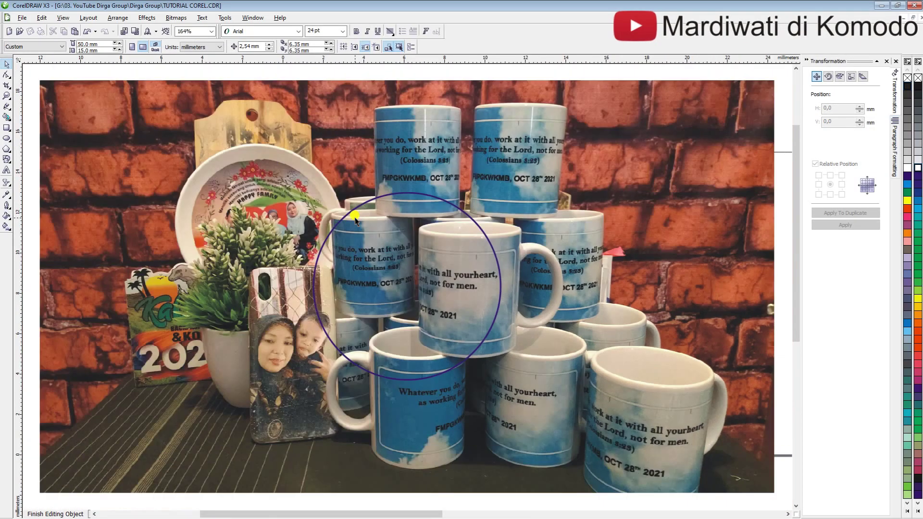
{"action": "left_click", "coordinate": [72, 102]}
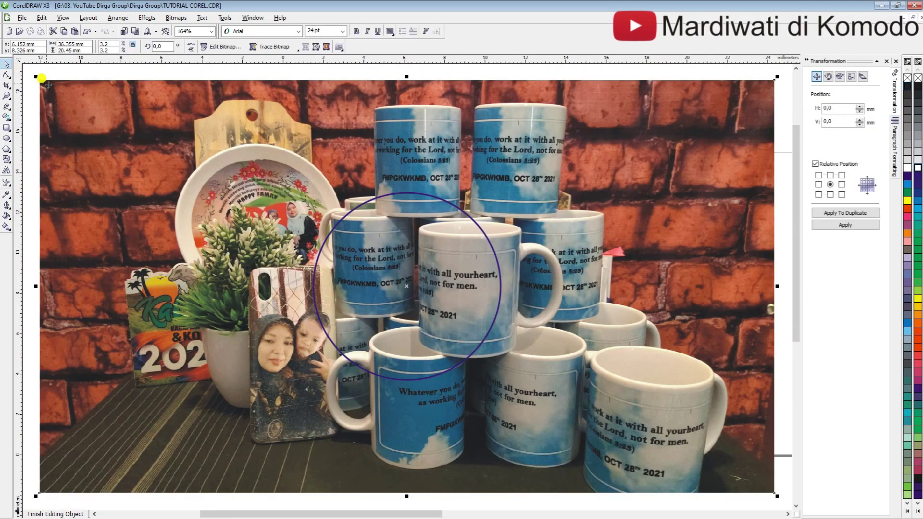
{"action": "left_click_drag", "start_coordinate": [37, 78], "coordinate": [220, 183]}
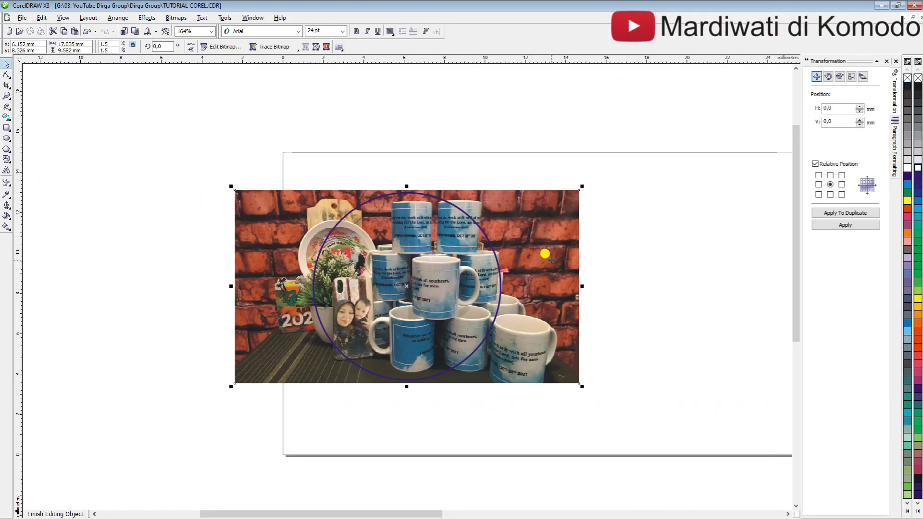
- Nudge the mug photo slightly left within the large circle's outline and finish editing the PowerClip
{"action": "left_click_drag", "start_coordinate": [548, 257], "coordinate": [543, 256]}
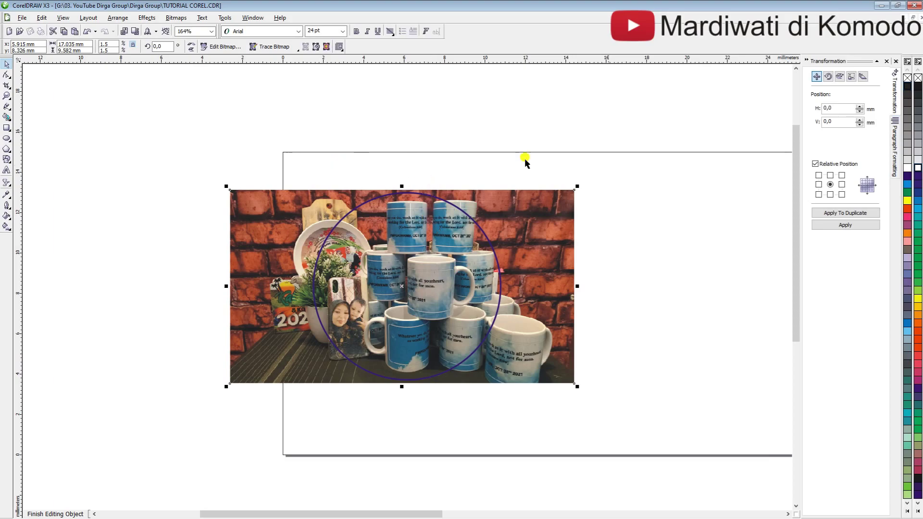
{"action": "right_click", "coordinate": [423, 245]}
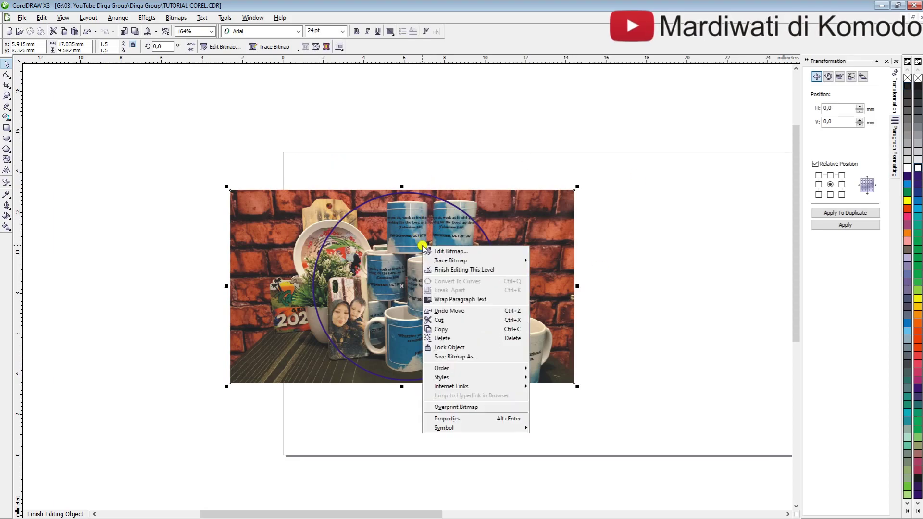
{"action": "left_click", "coordinate": [447, 270]}
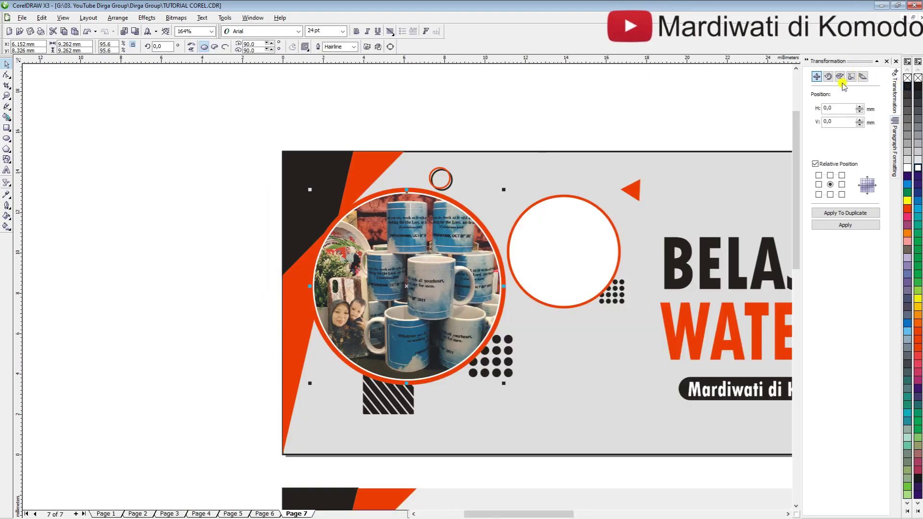
{"action": "left_click", "coordinate": [178, 151]}
- Move the plate photo up beside the upper banner and PowerClip it inside that banner's small white circle
{"action": "key", "text": "F4"}
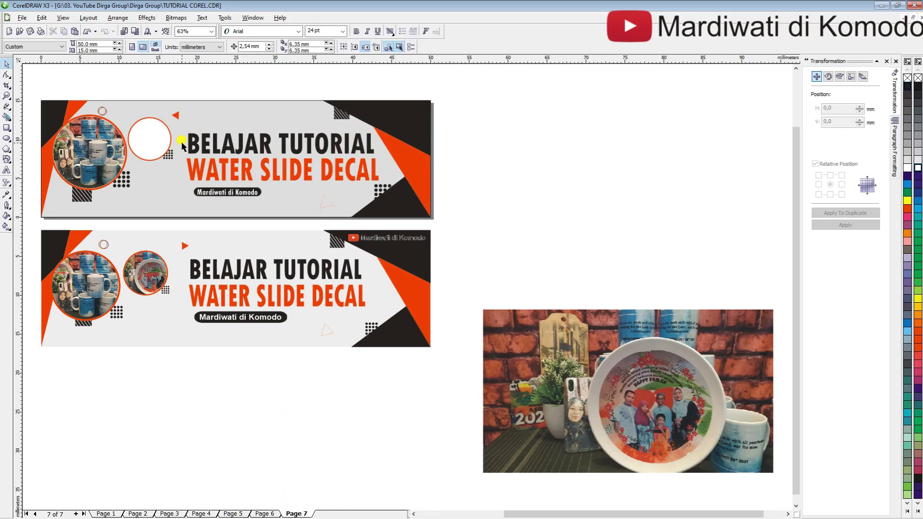
{"action": "left_click_drag", "start_coordinate": [650, 405], "coordinate": [647, 213]}
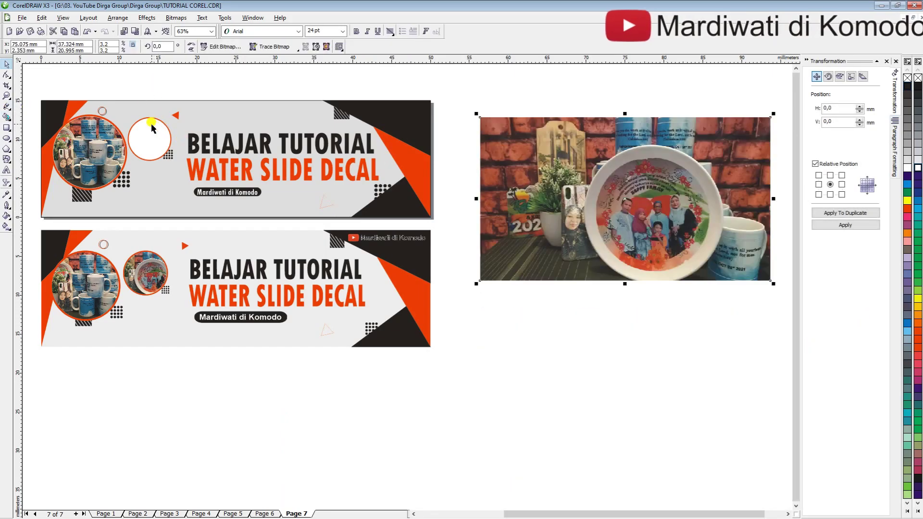
{"action": "left_click", "coordinate": [489, 103]}
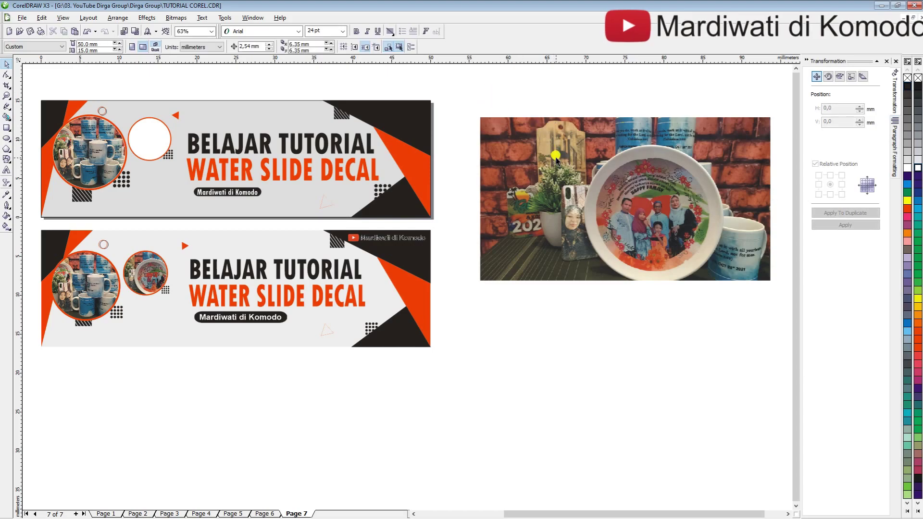
{"action": "left_click", "coordinate": [671, 149]}
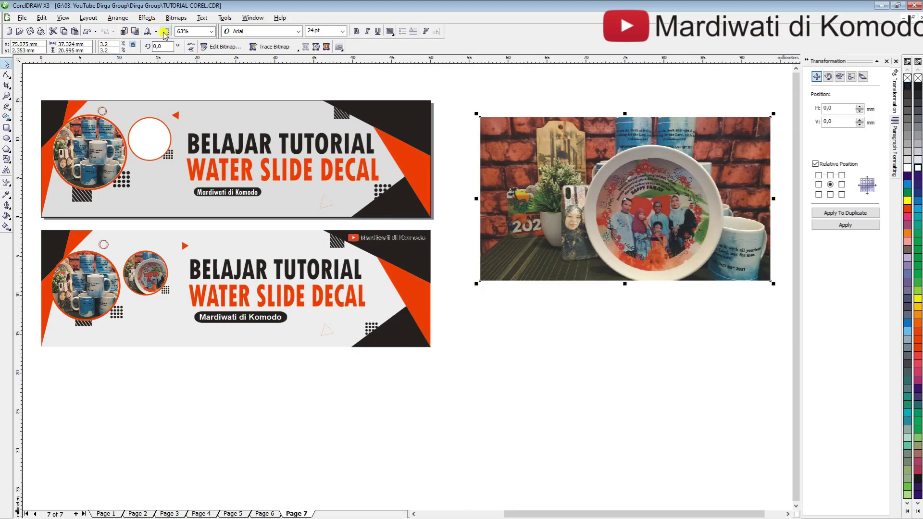
{"action": "left_click", "coordinate": [147, 18]}
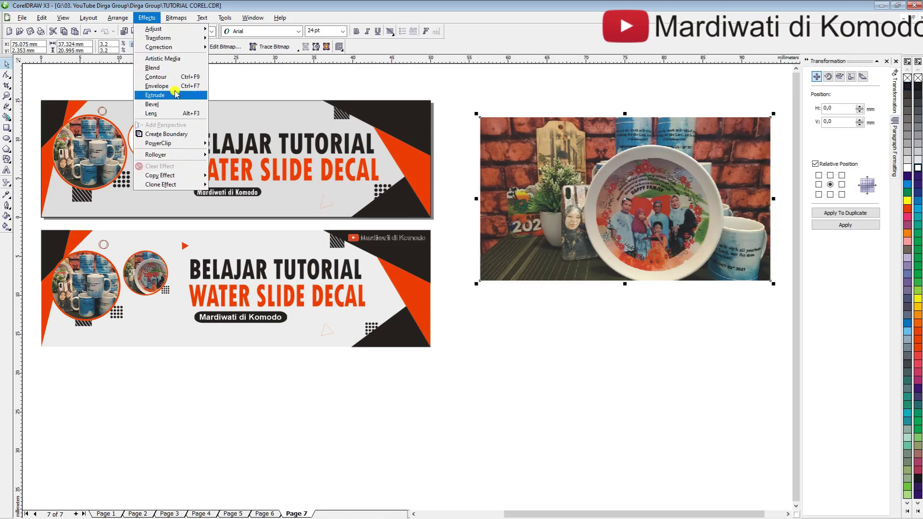
{"action": "mouse_move", "coordinate": [183, 143]}
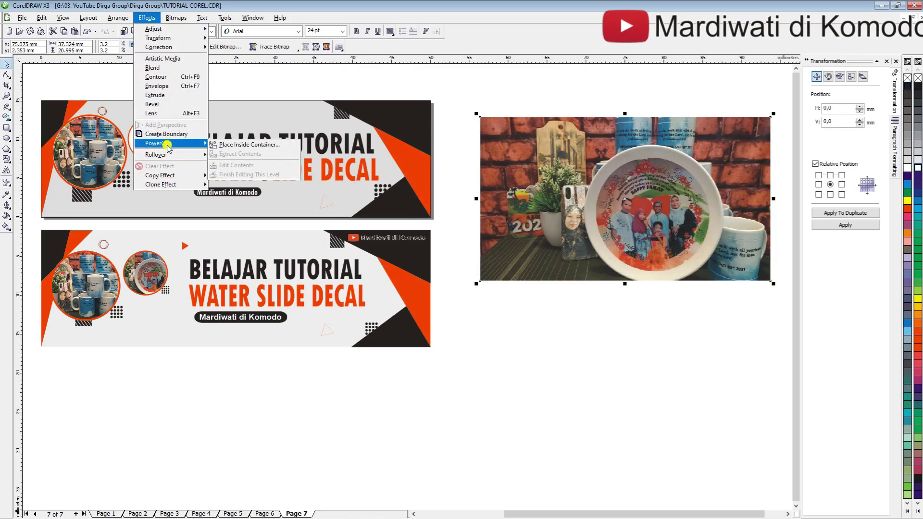
{"action": "left_click", "coordinate": [247, 145]}
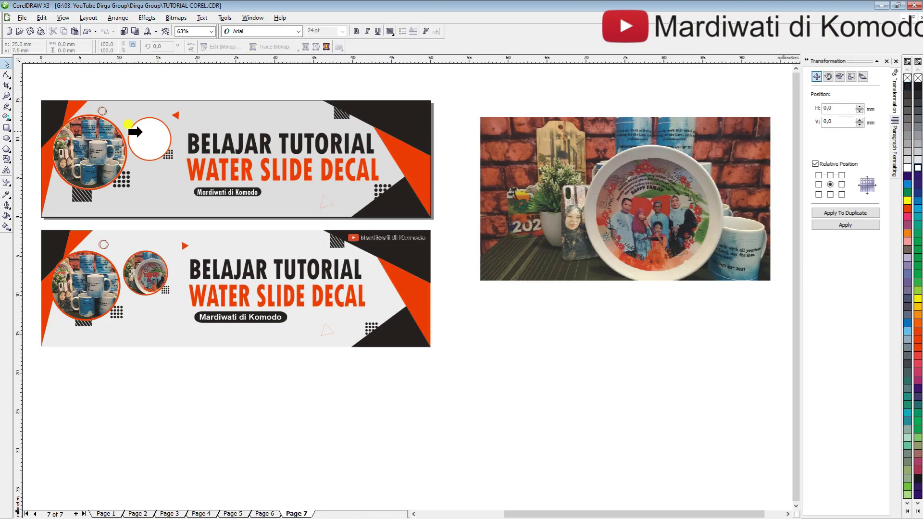
{"action": "left_click", "coordinate": [134, 124]}
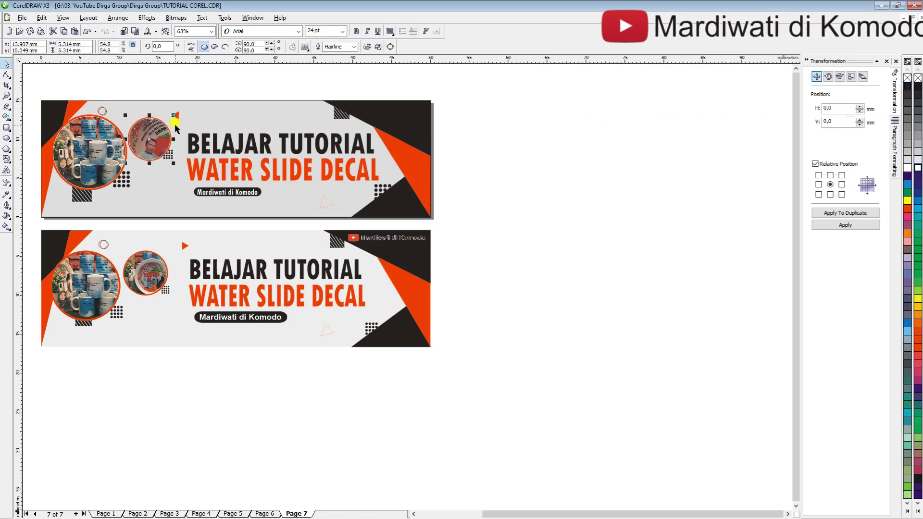
- Edit the small circle's PowerClip contents and scale the plate photo about its centre to about 9.8 mm wide
{"action": "right_click", "coordinate": [151, 128]}
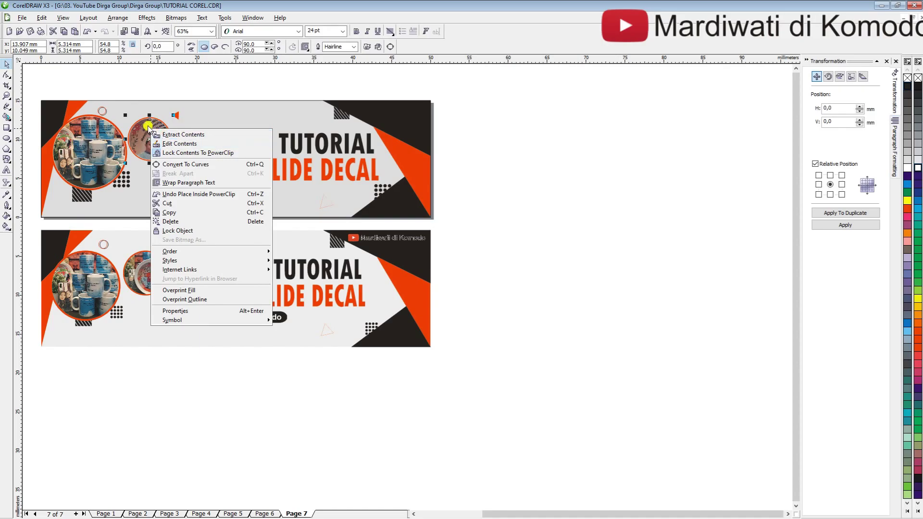
{"action": "left_click", "coordinate": [179, 143]}
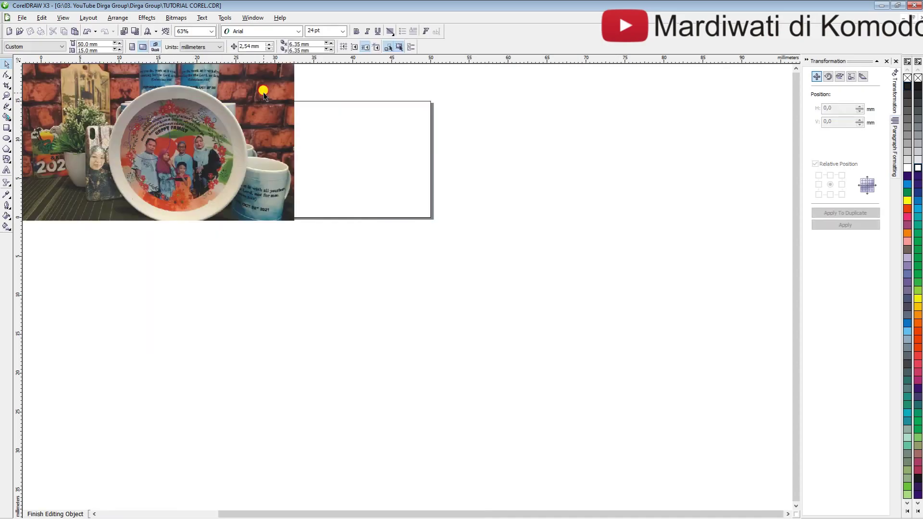
{"action": "left_click_drag", "start_coordinate": [295, 220], "coordinate": [212, 195]}
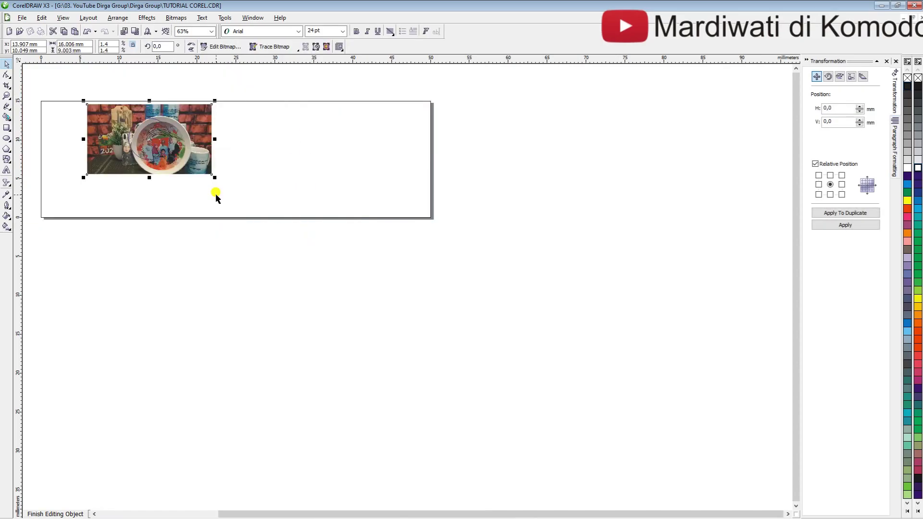
{"action": "key", "text": "shift+F2"}
{"action": "left_click_drag", "start_coordinate": [776, 77], "coordinate": [628, 160]}
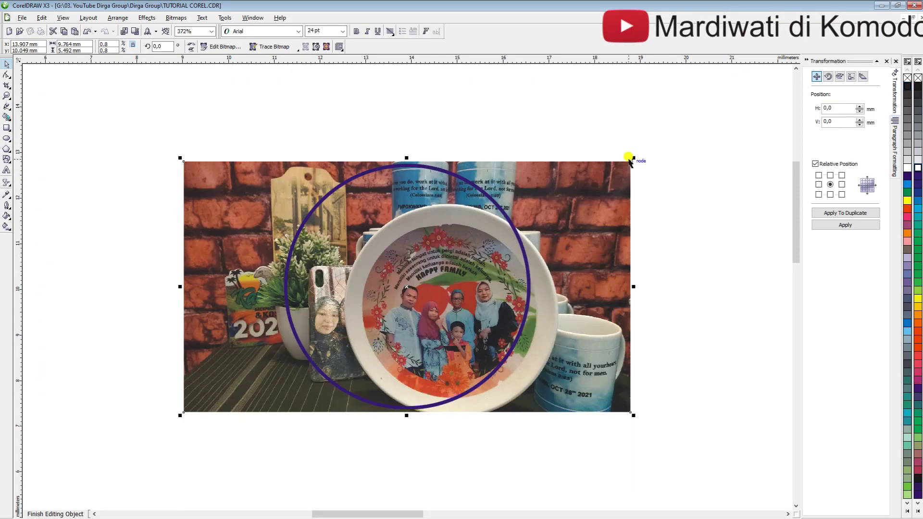
- Shift the plate photo left to fit the plate within the small circle and finish editing the PowerClip
{"action": "left_click_drag", "start_coordinate": [541, 254], "coordinate": [585, 247]}
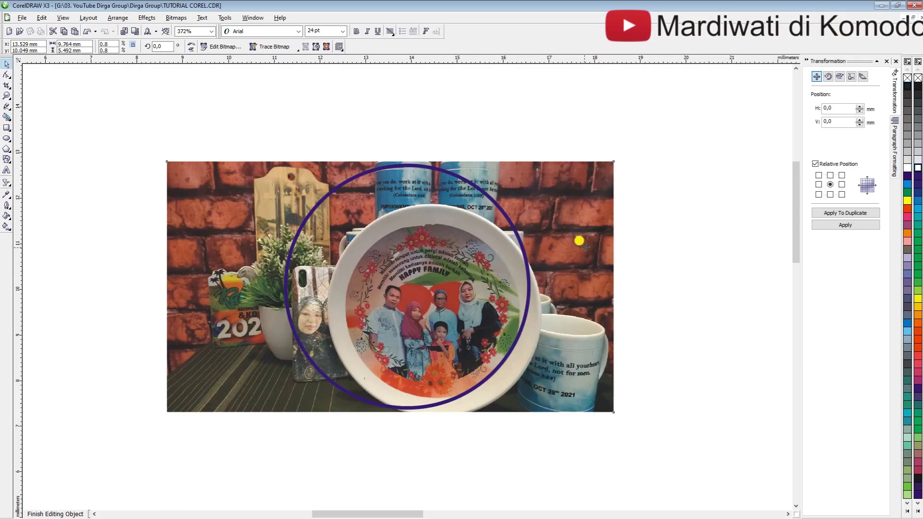
{"action": "right_click", "coordinate": [566, 243]}
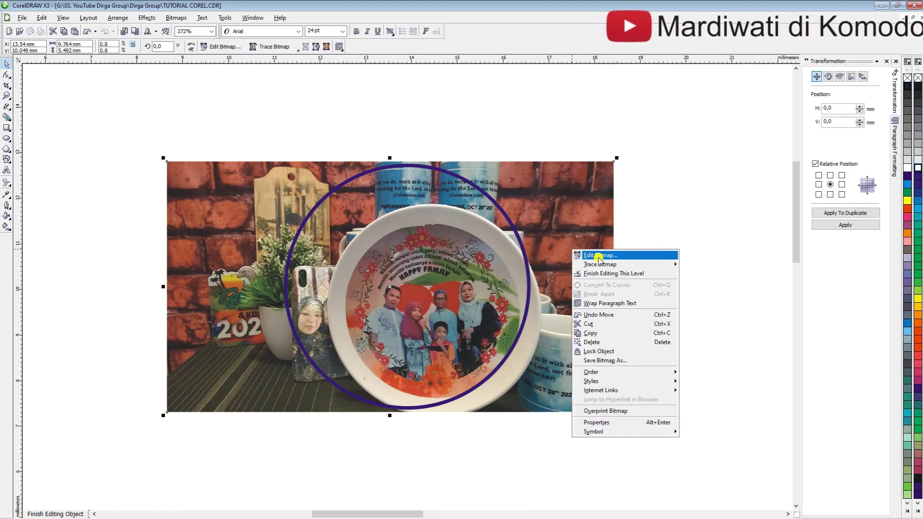
{"action": "left_click", "coordinate": [592, 272]}
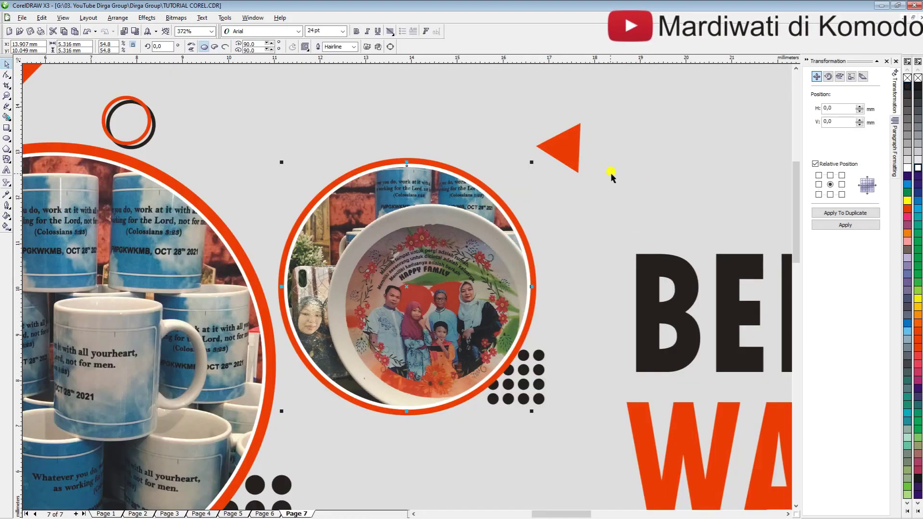
{"action": "key", "text": "F3"}
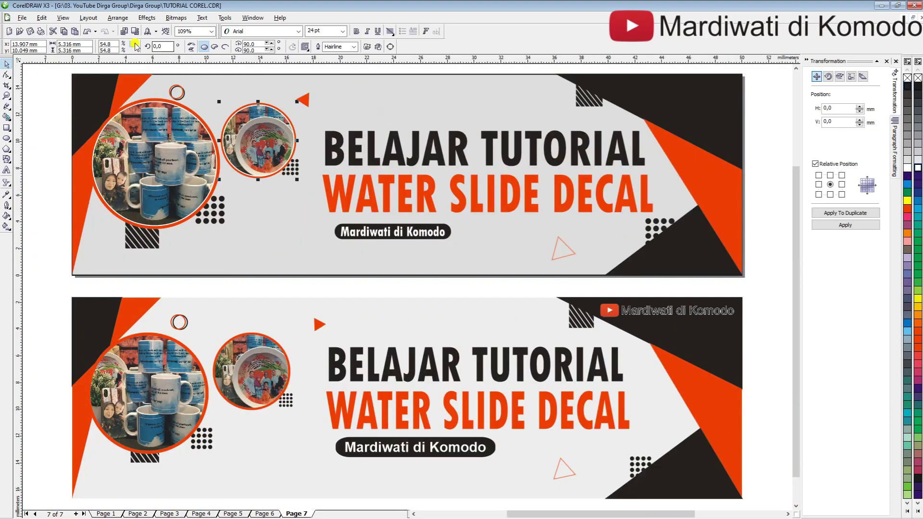
{"action": "left_click", "coordinate": [46, 77]}
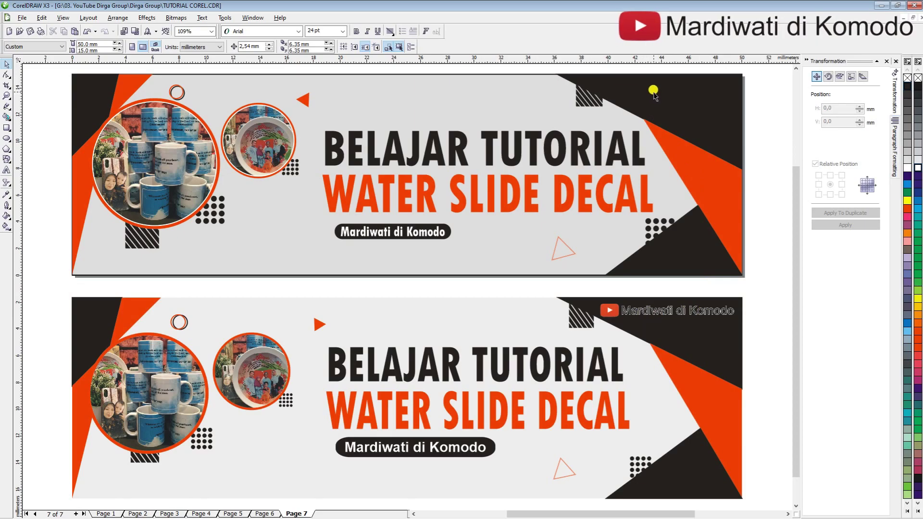
- Import the YouTube channel logo PNG from the Documents folder and place it at full size over the upper banner
{"action": "left_click", "coordinate": [22, 18]}
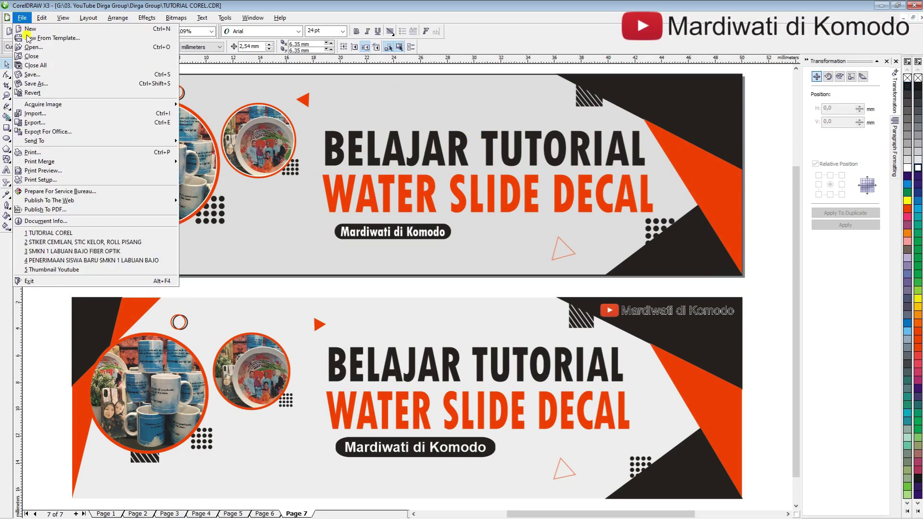
{"action": "left_click", "coordinate": [43, 114]}
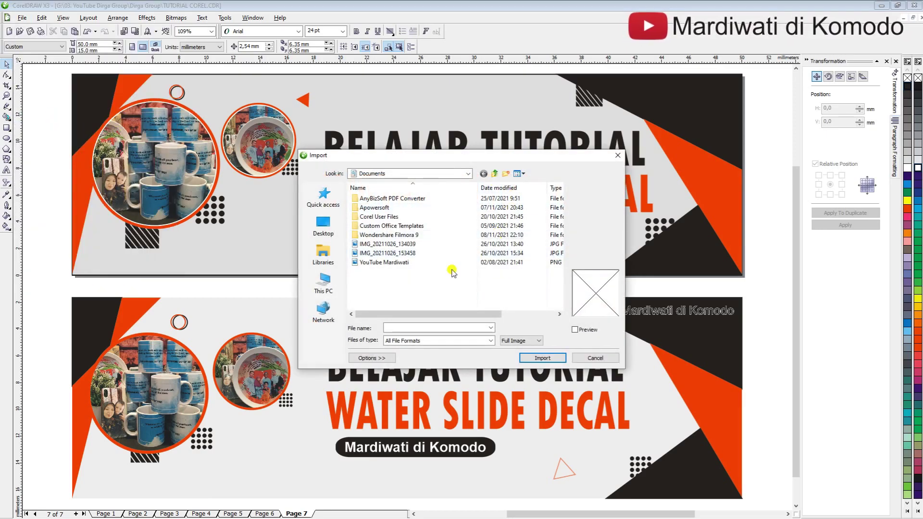
{"action": "left_click", "coordinate": [383, 262]}
{"action": "left_click", "coordinate": [541, 358]}
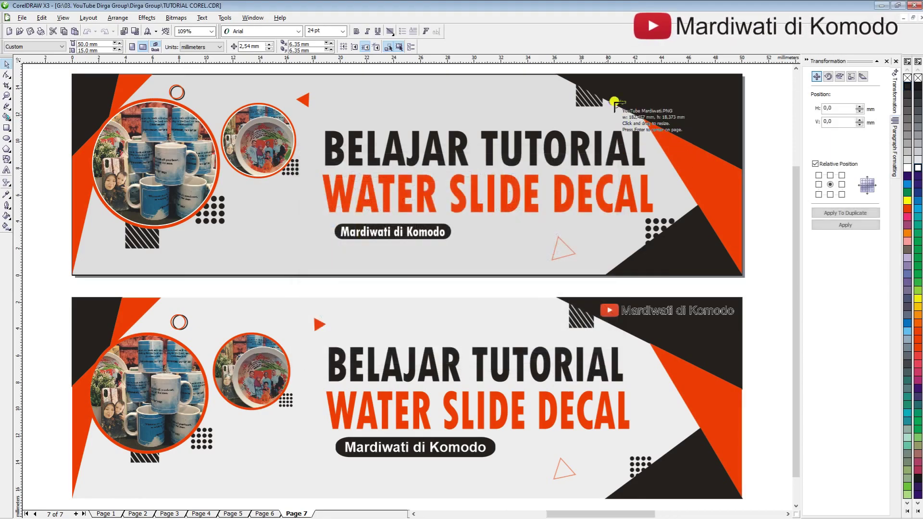
{"action": "left_click", "coordinate": [457, 87]}
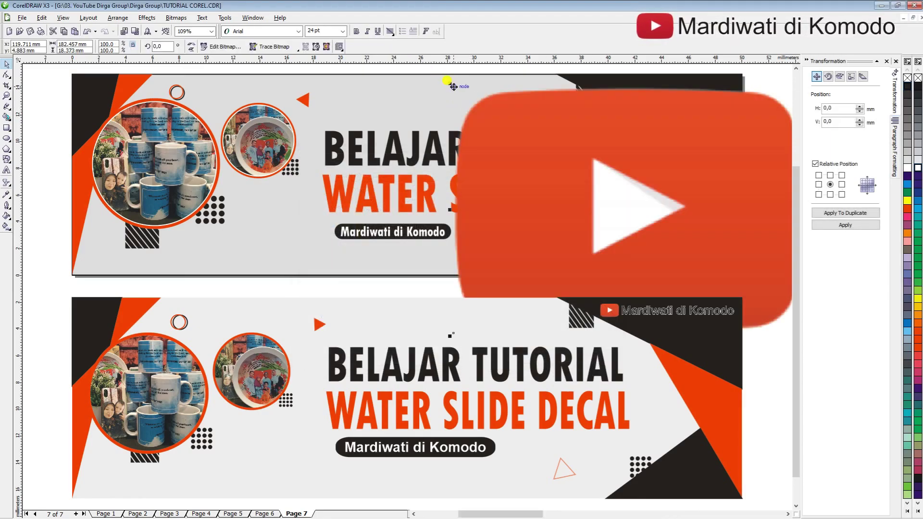
- Scale the channel logo down to about 9.6 mm wide and position it in the upper banner's black top-right corner
{"action": "key", "text": "F4"}
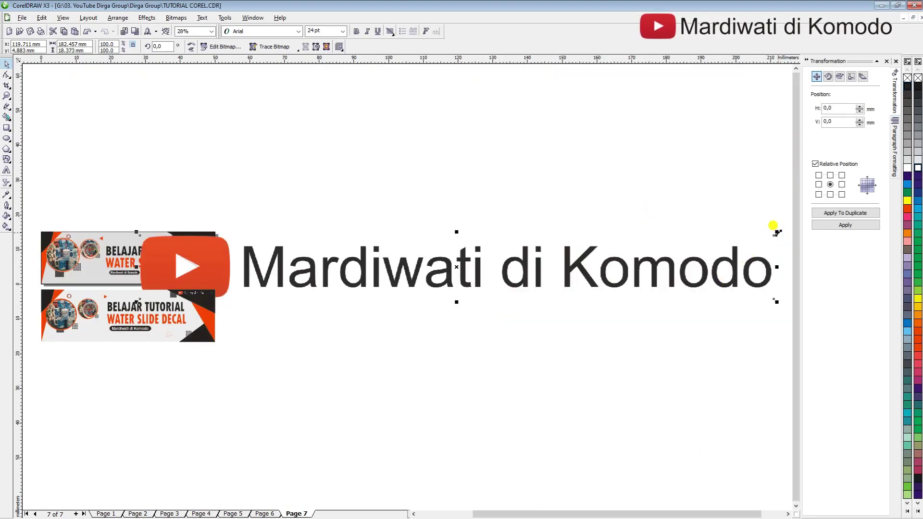
{"action": "left_click_drag", "start_coordinate": [773, 236], "coordinate": [288, 287]}
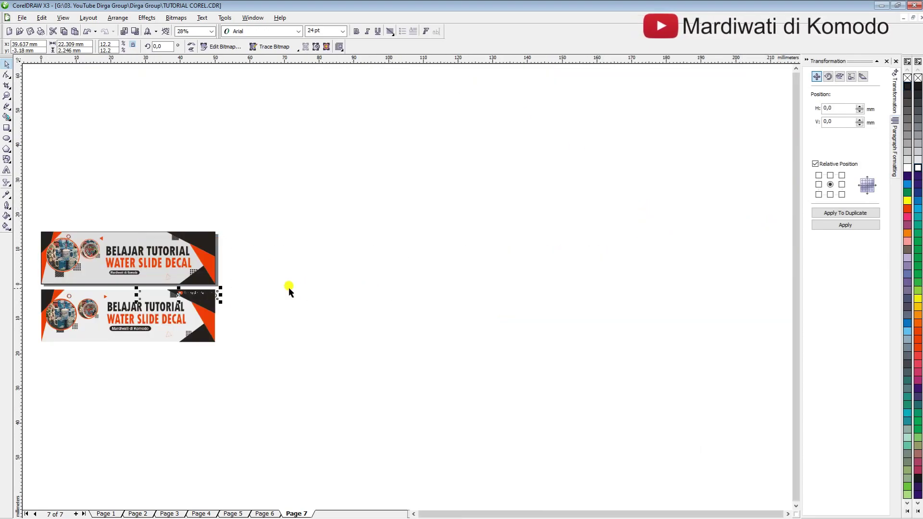
{"action": "left_click_drag", "start_coordinate": [174, 292], "coordinate": [176, 235]}
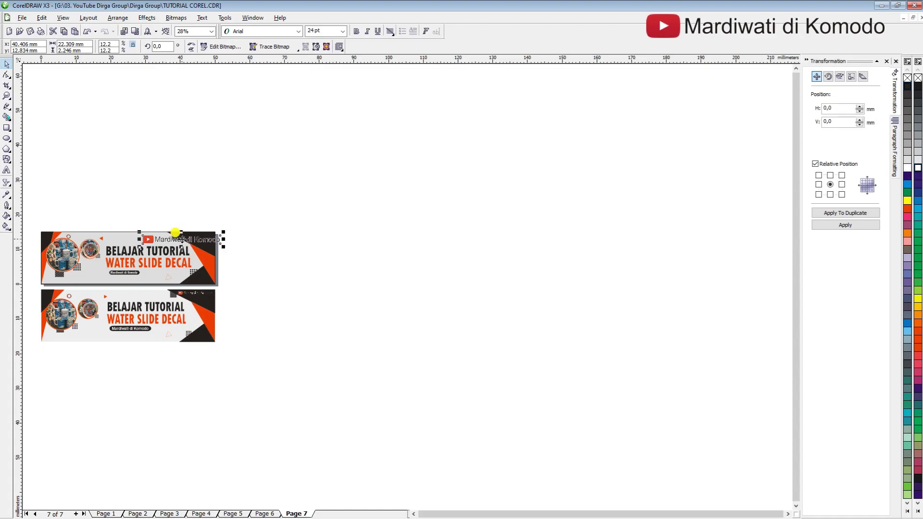
{"action": "key", "text": "F4"}
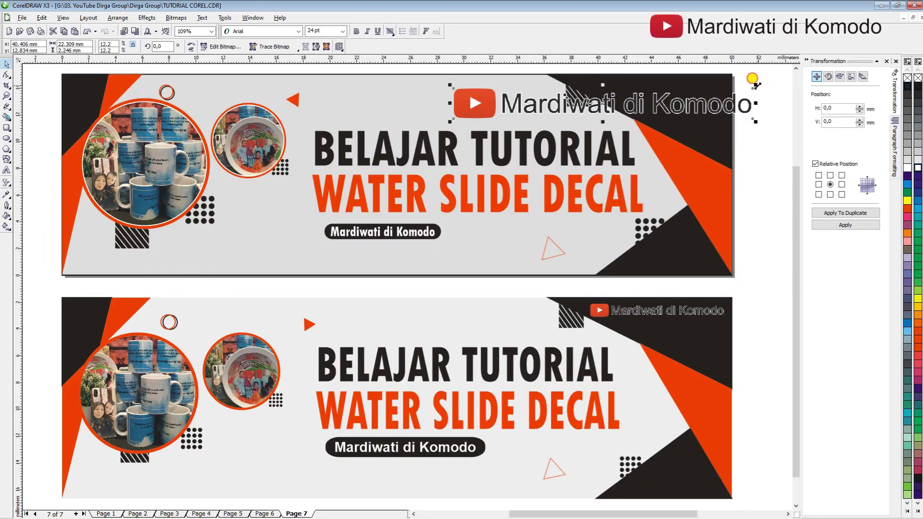
{"action": "left_click_drag", "start_coordinate": [755, 85], "coordinate": [627, 81]}
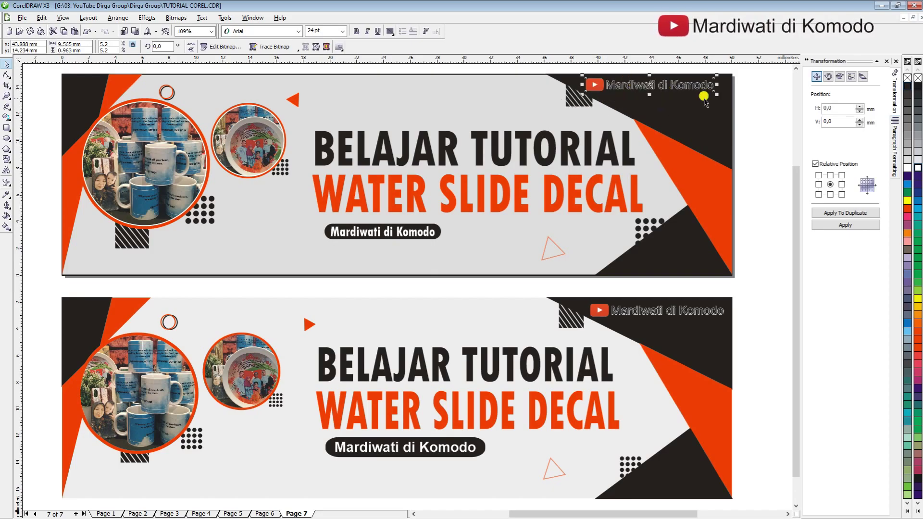
{"action": "left_click", "coordinate": [754, 99]}
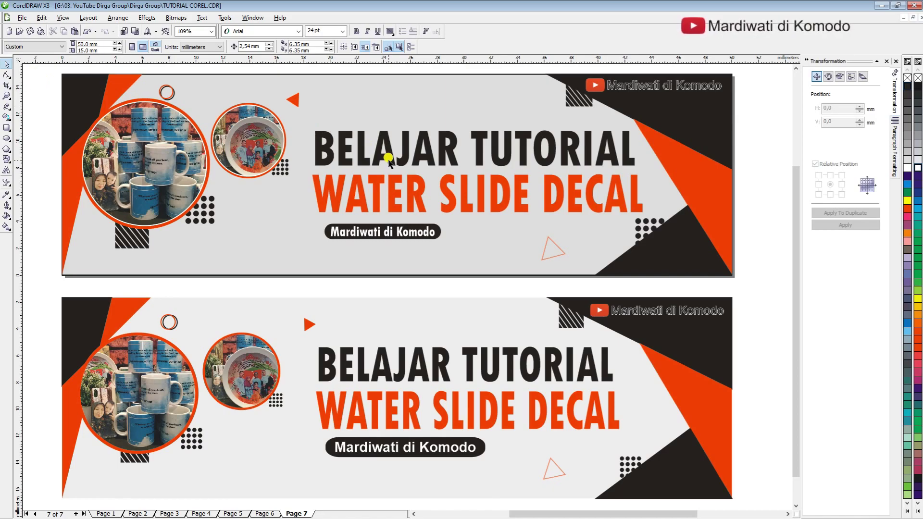
- Remove the outlines from the upper banner's background rectangle and from its large and small photo circles
{"action": "left_click", "coordinate": [215, 73]}
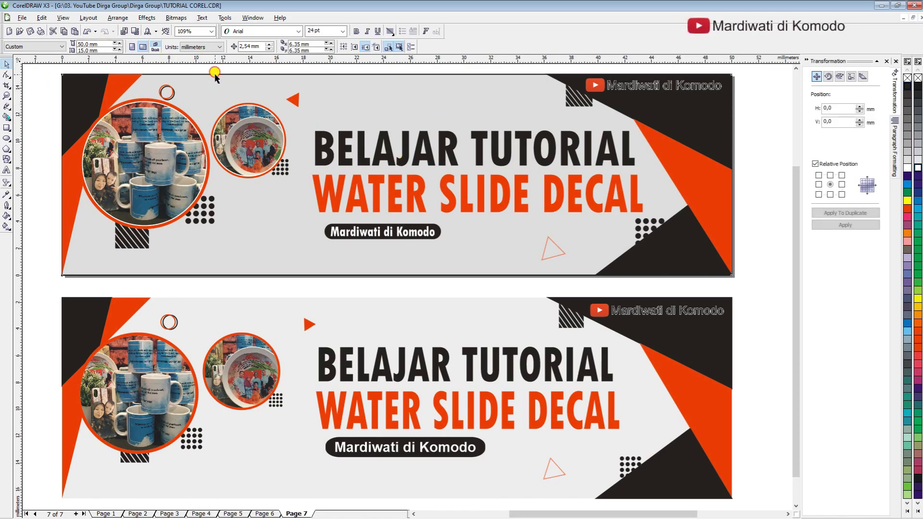
{"action": "right_click", "coordinate": [907, 78]}
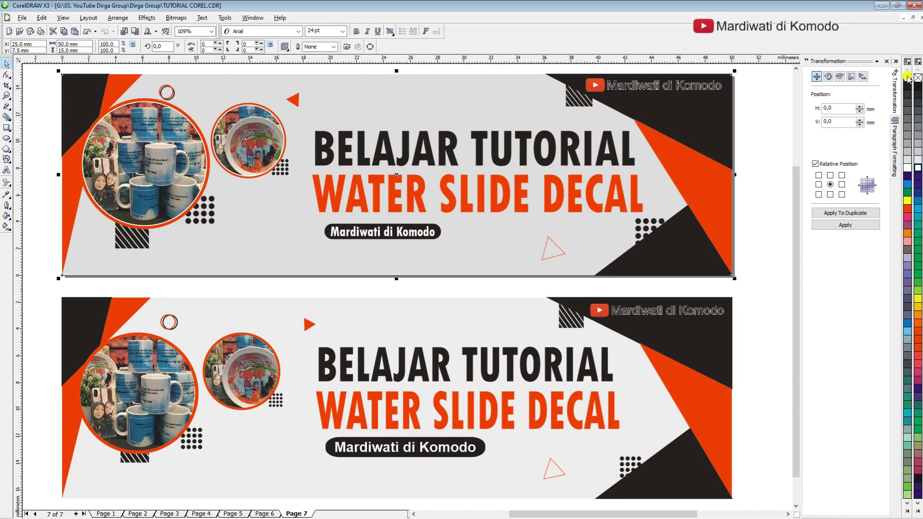
{"action": "left_click", "coordinate": [127, 103]}
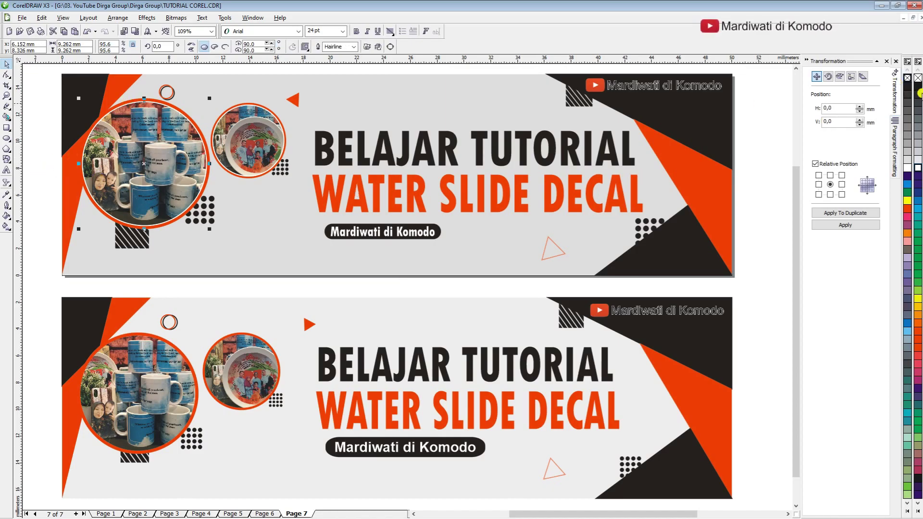
{"action": "right_click", "coordinate": [908, 80]}
{"action": "left_click", "coordinate": [268, 127]}
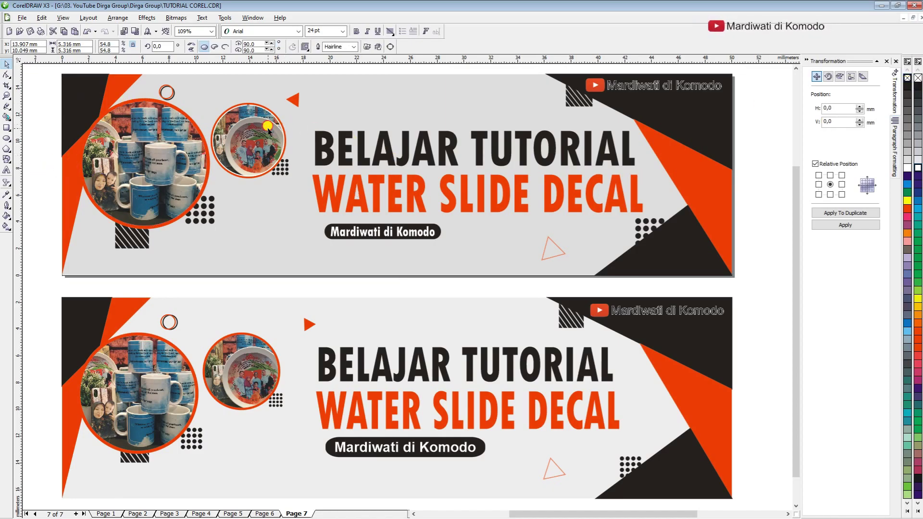
{"action": "right_click", "coordinate": [908, 79]}
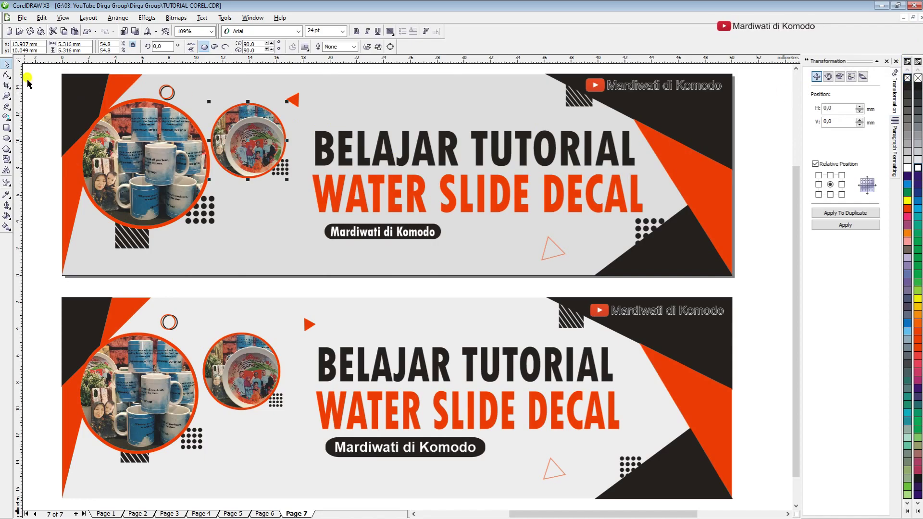
- Select all the objects that make up the upper banner
{"action": "left_click_drag", "start_coordinate": [44, 77], "coordinate": [747, 284]}
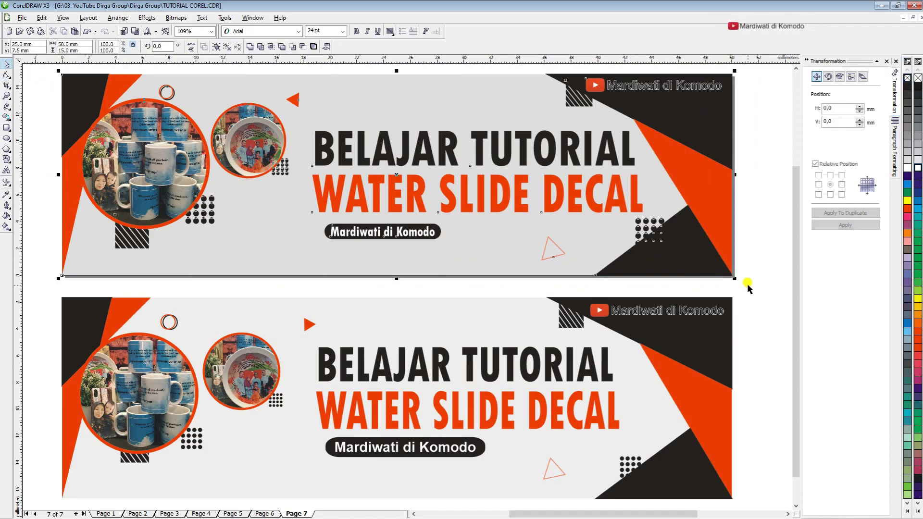